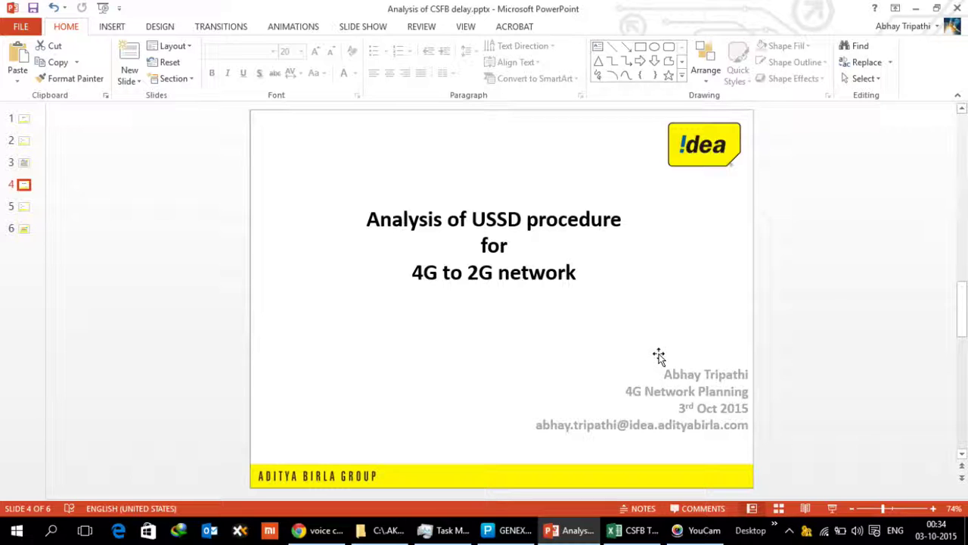
Step: Bring GENEX Probe's MO USSD L3 message log, starting at ExtendedServiceRequest 14:14:26.118, to the front
click(506, 534)
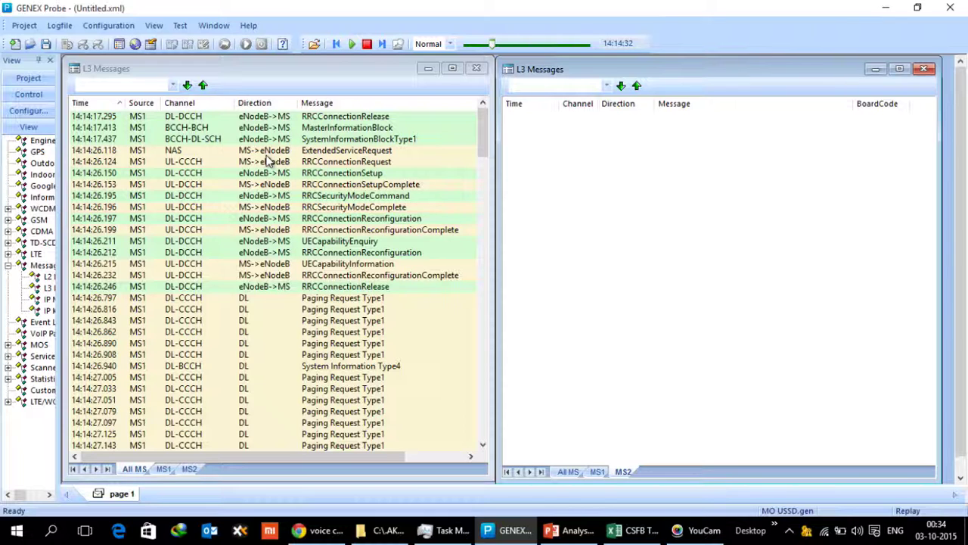
Step: Inspect the ExtendedServiceRequest decode, then widen the Direction column of the L3 list
double_click(348, 151)
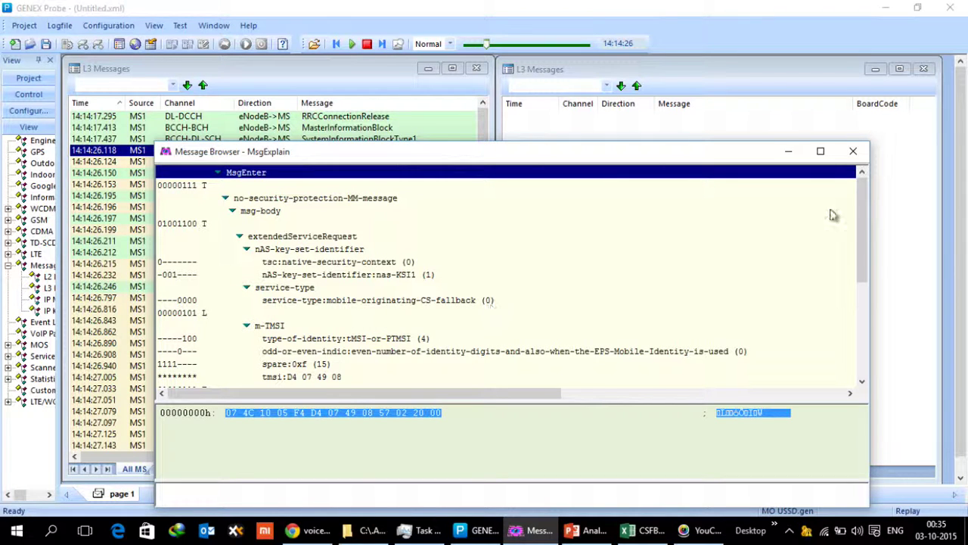
click(852, 151)
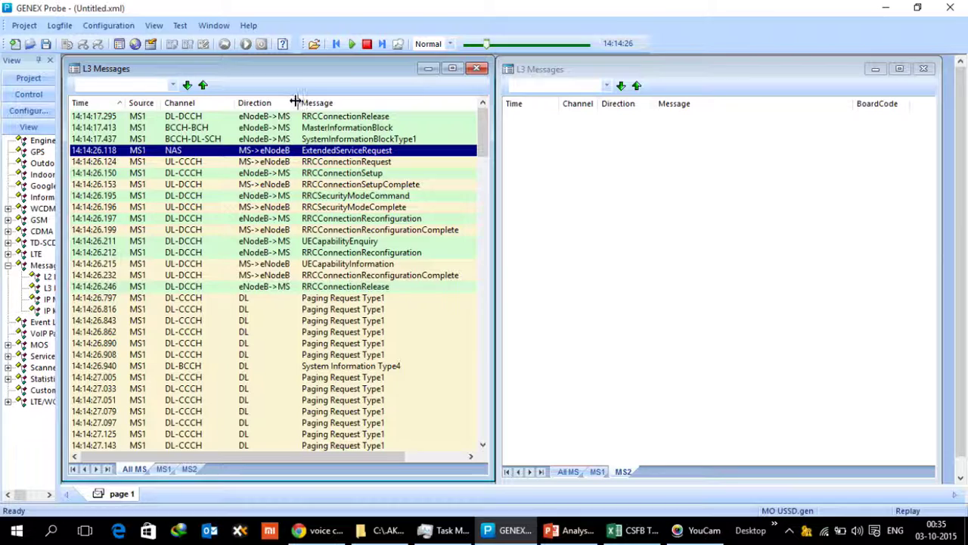
drag(295, 102, 309, 103)
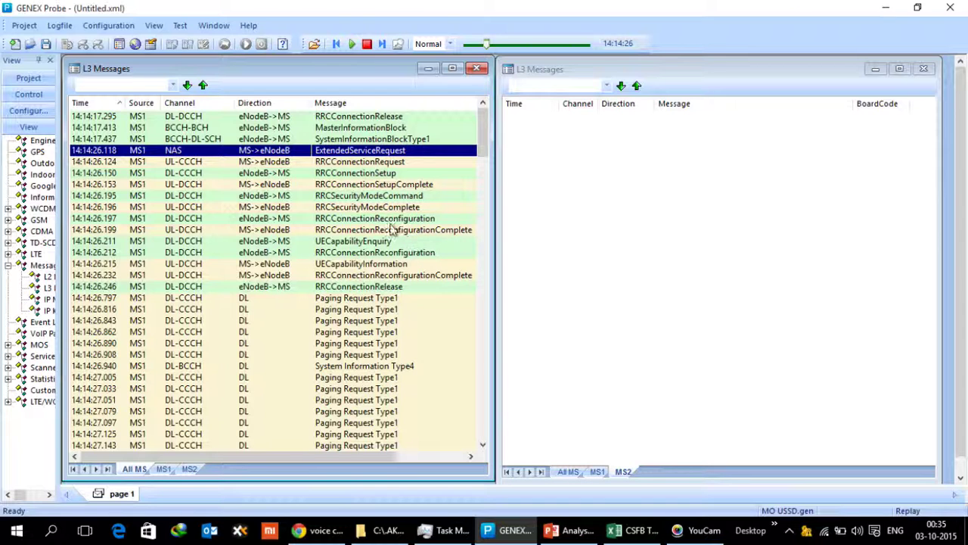
Step: Review the full RRCConnectionReconfiguration decode in the Message Browser
double_click(361, 219)
scroll(470, 300, down, 3)
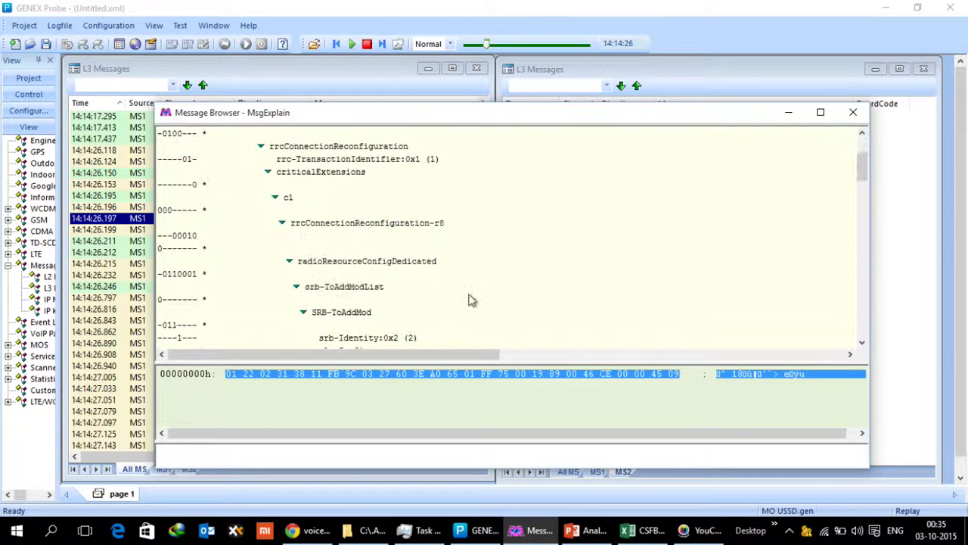
scroll(469, 301, down, 3)
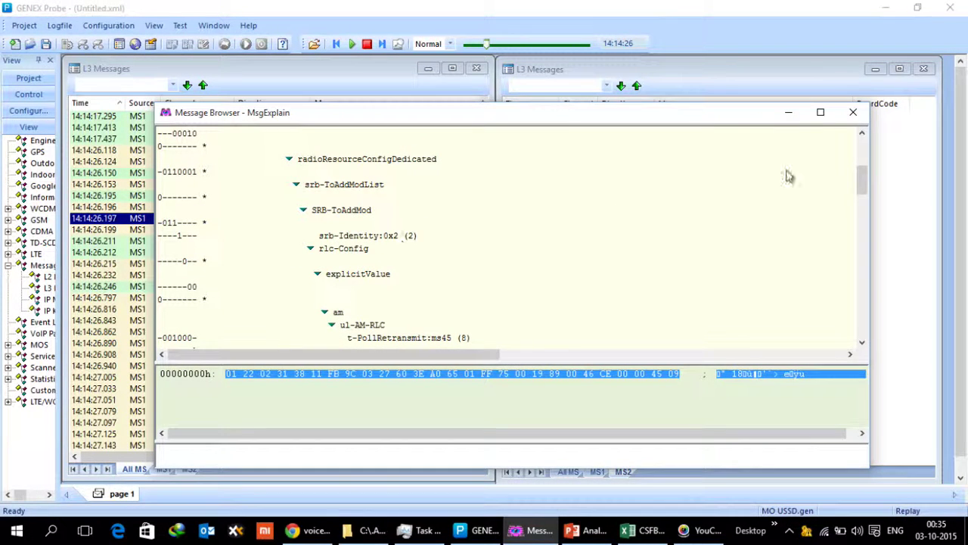
click(853, 114)
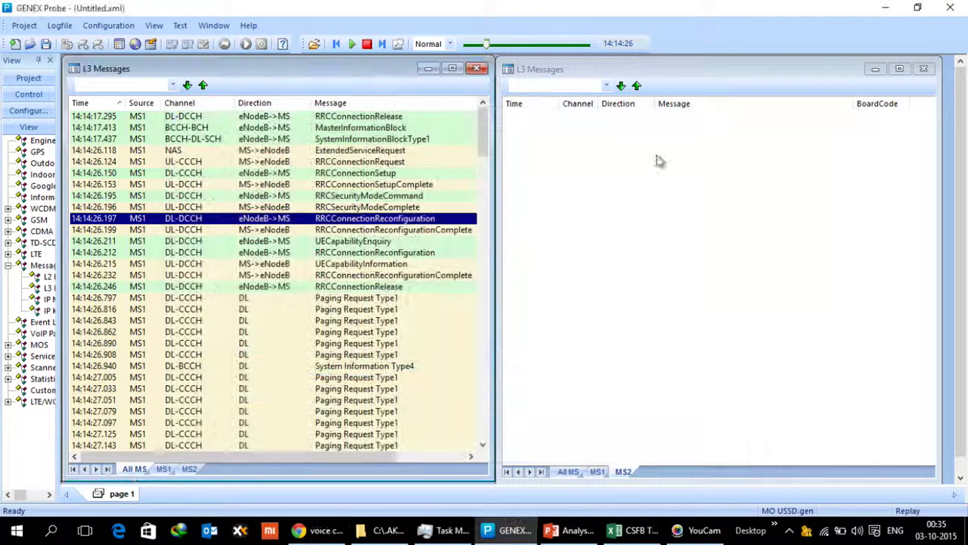
click(341, 288)
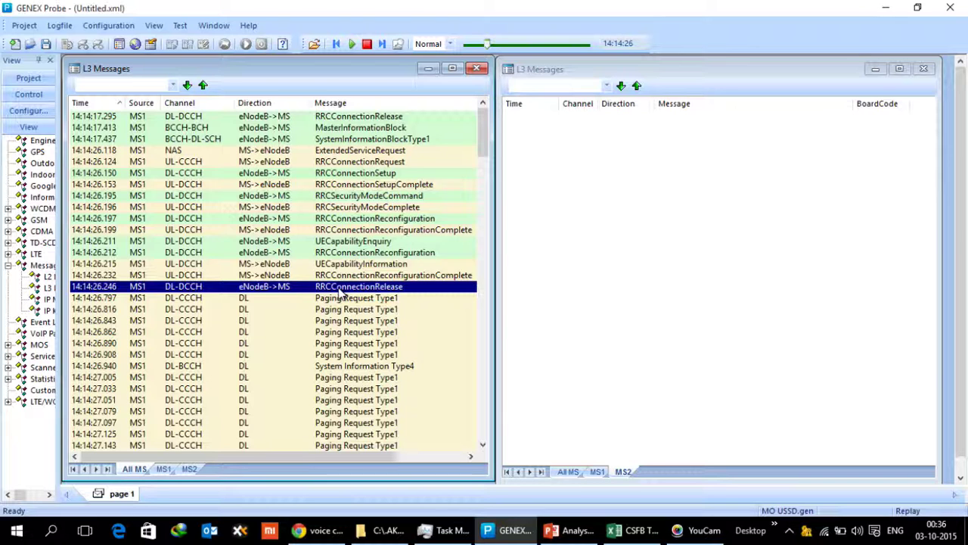
double_click(340, 294)
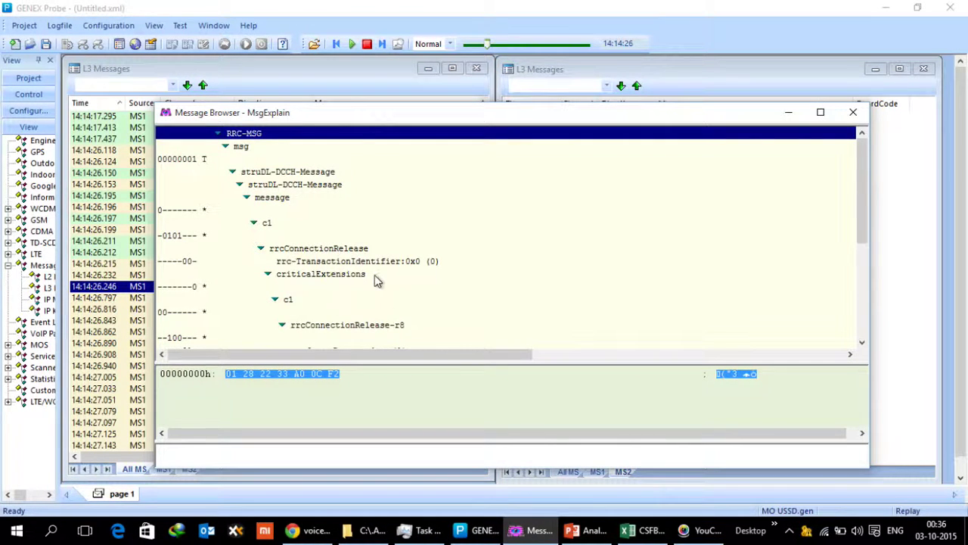
scroll(374, 274, down, 5)
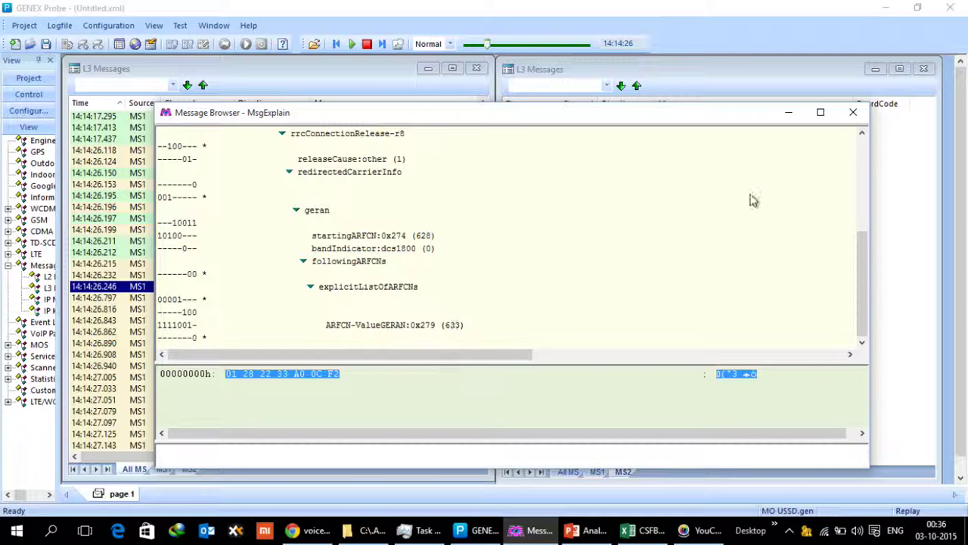
click(855, 113)
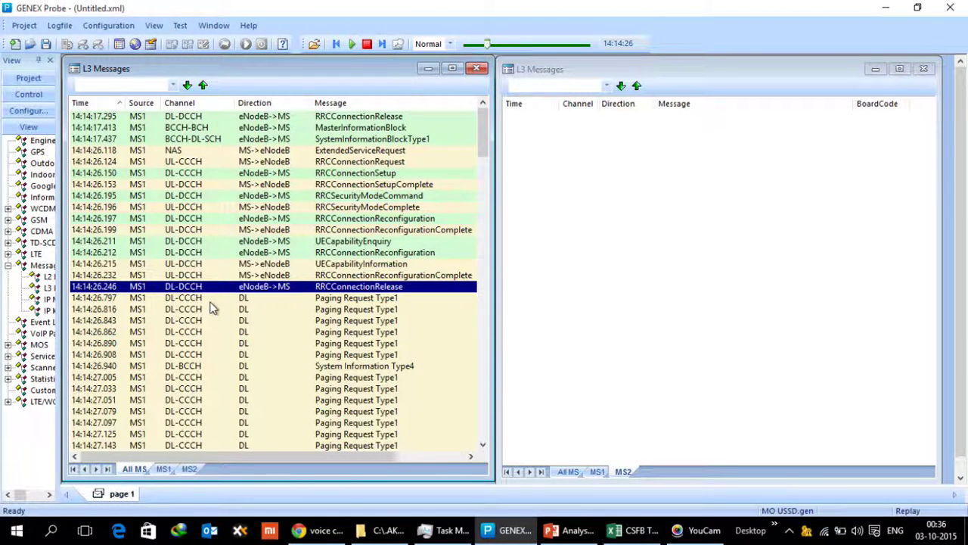
Step: Scroll the L3 list down to the 2G CM Service Request and Register messages
scroll(233, 376, down, 3)
scroll(233, 376, down, 3)
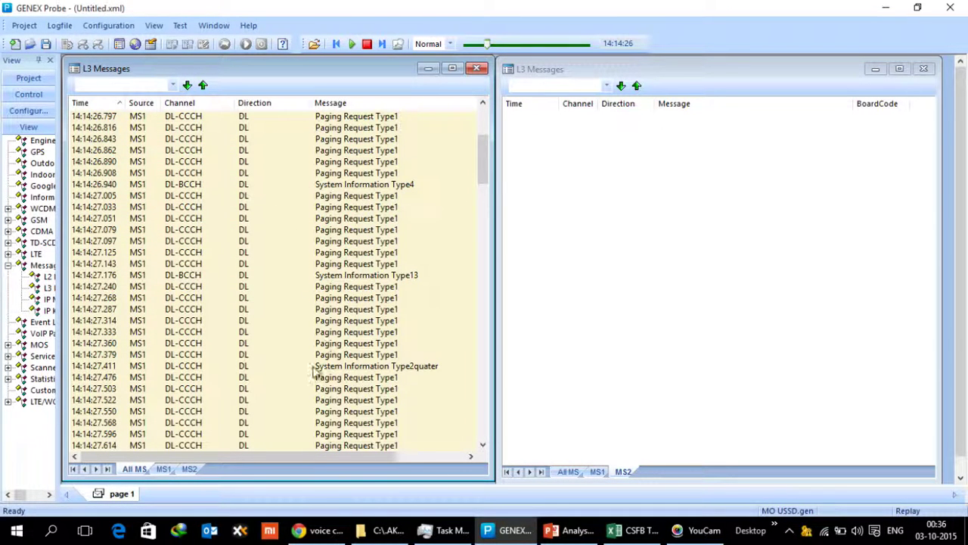
scroll(321, 363, down, 12)
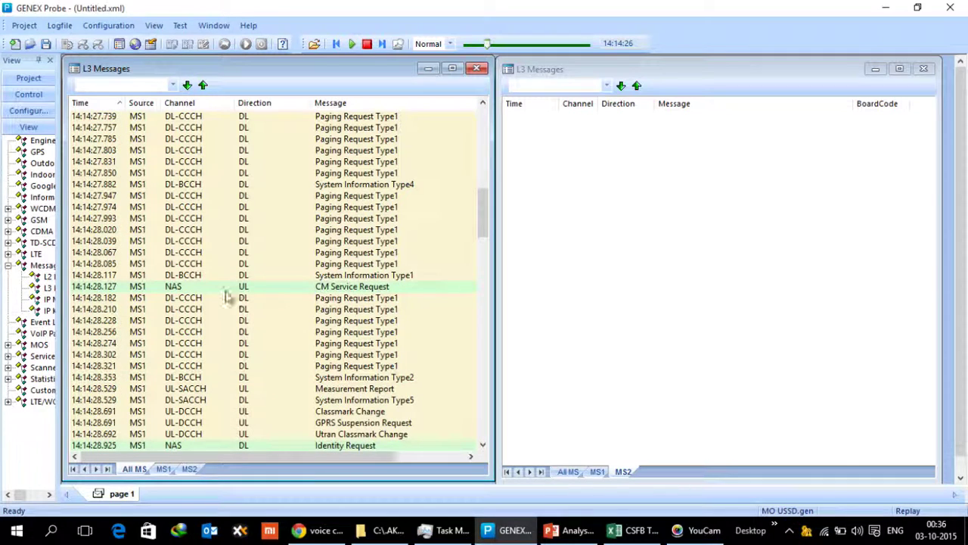
scroll(236, 294, down, 3)
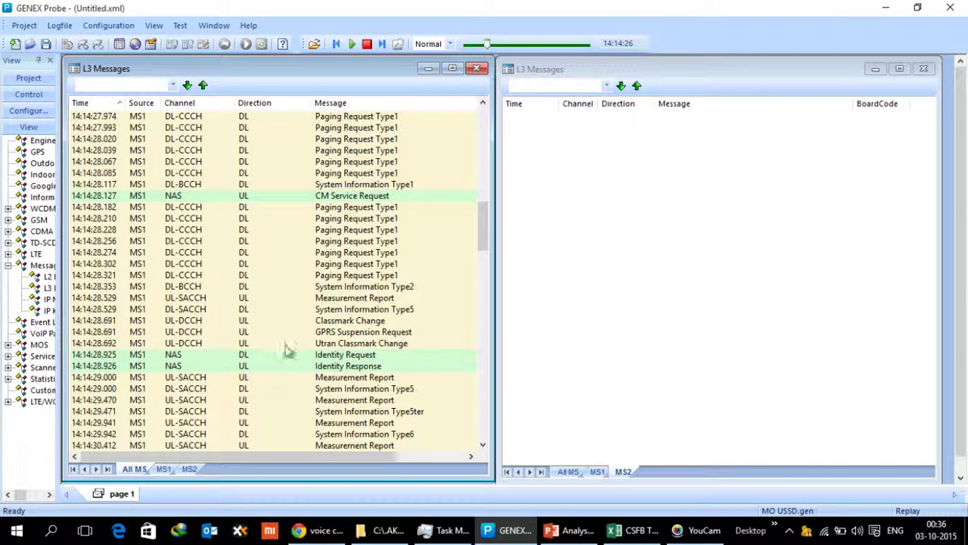
scroll(279, 370, down, 5)
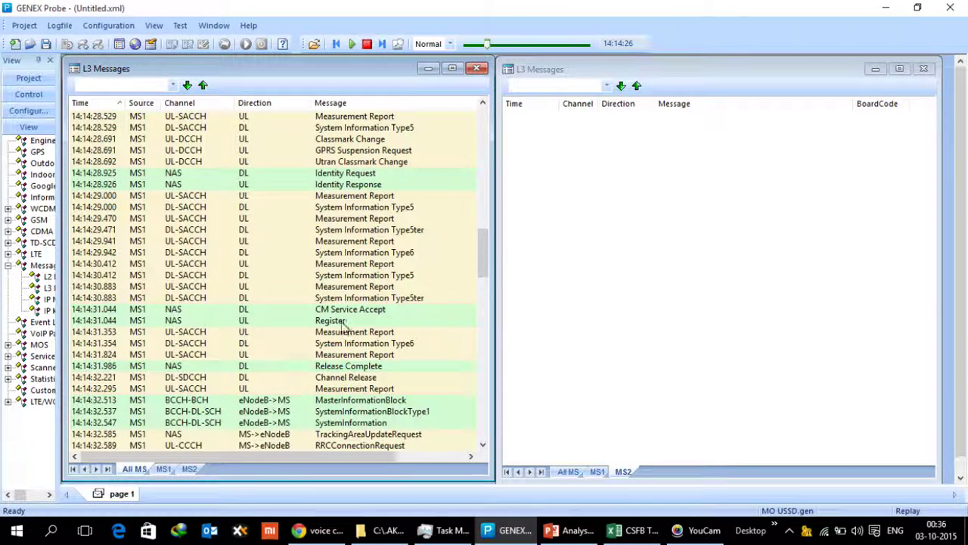
Step: Check the Register decode's processUnstructuredSS-Request operation
double_click(269, 322)
scroll(318, 313, down, 5)
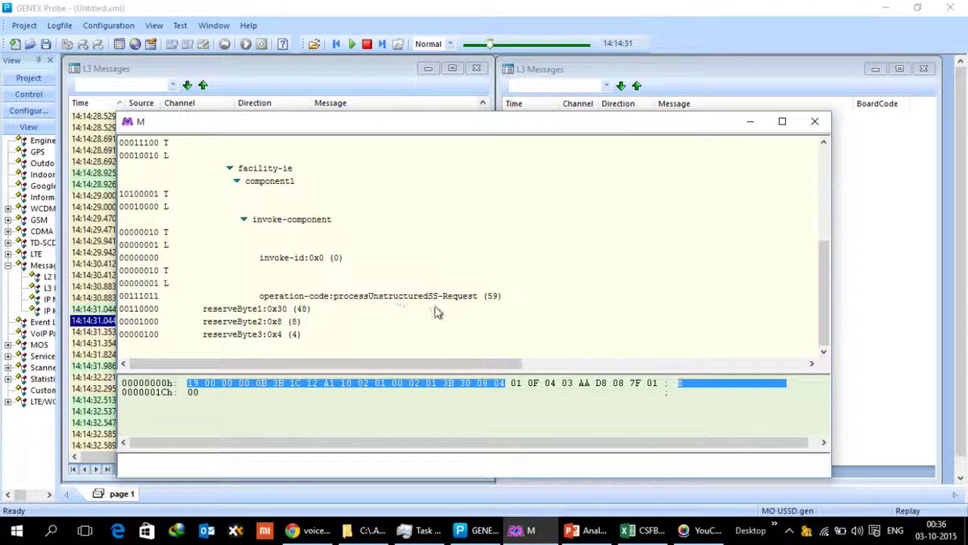
click(814, 123)
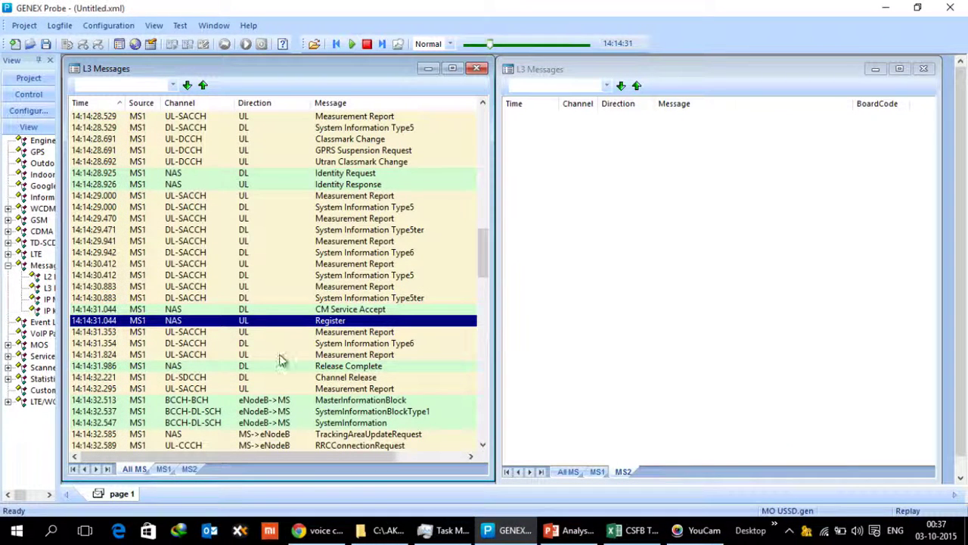
Step: Open the Channel Release decode and scroll to its E-UTRAN EARFCN 1642 description
double_click(337, 377)
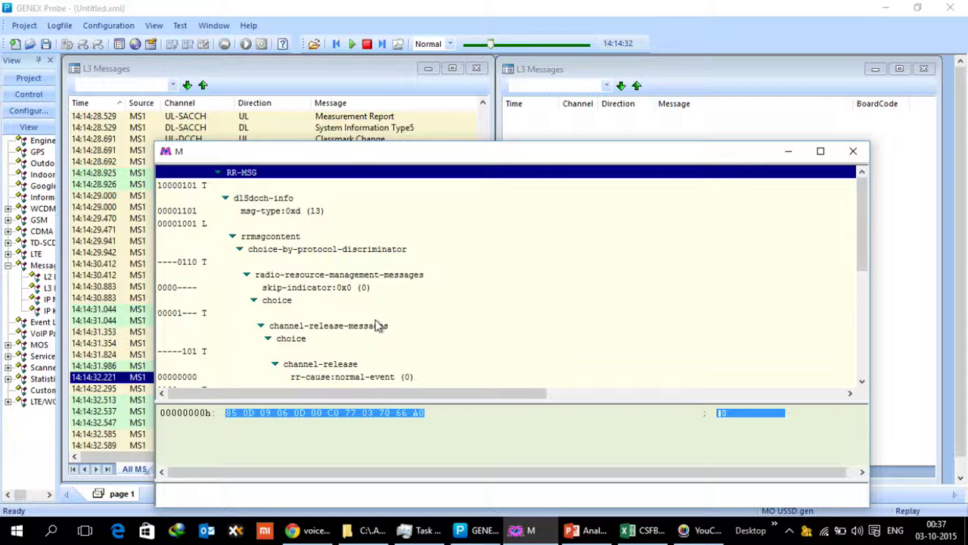
scroll(378, 325, down, 3)
scroll(378, 325, down, 4)
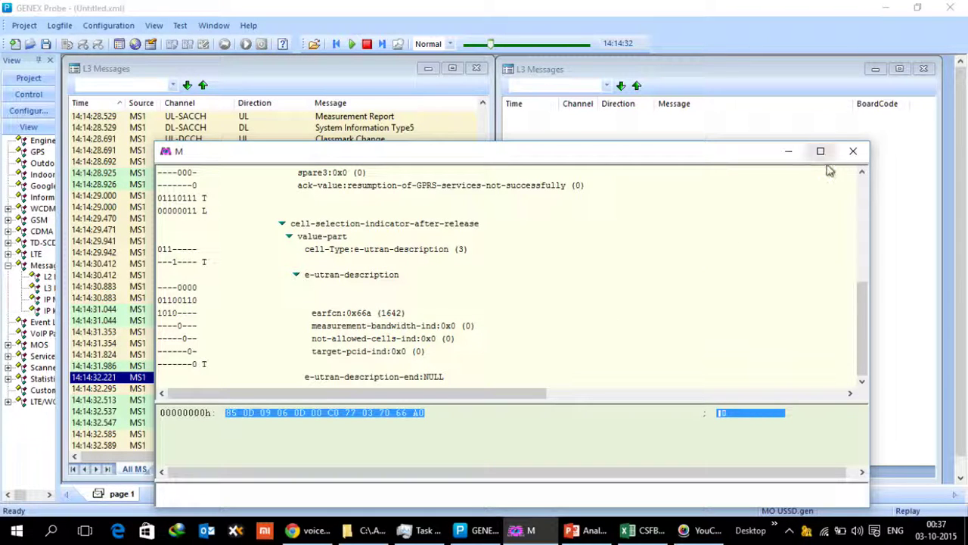
Step: Check TrackingAreaUpdateRequest's combined-TA-LA-updating decode, then select TrackingAreaUpdateAccept at 14:14:32.664
click(863, 153)
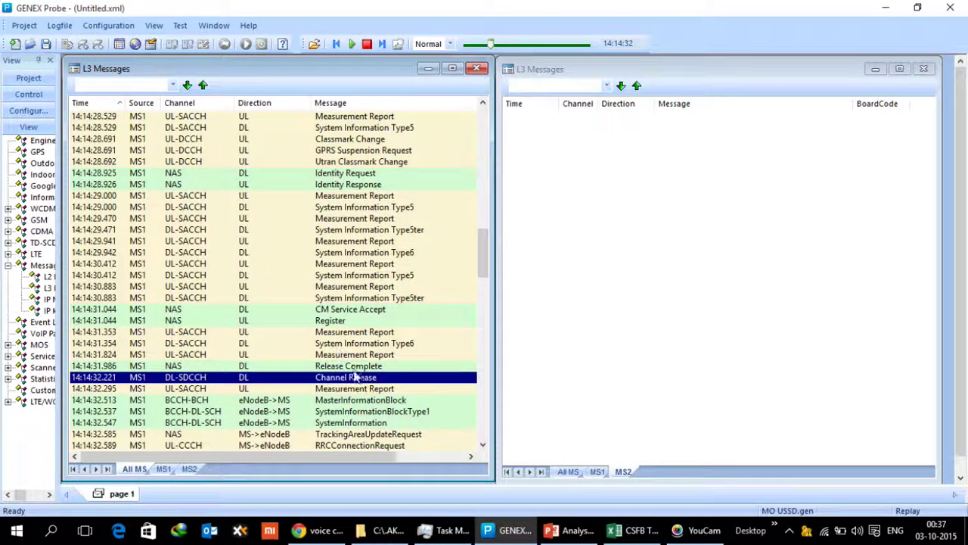
scroll(358, 389, down, 3)
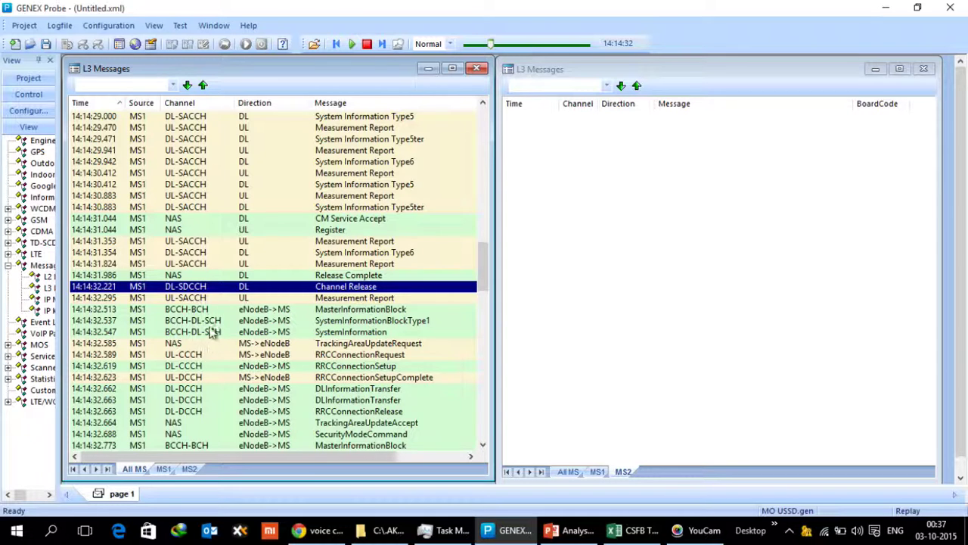
click(198, 348)
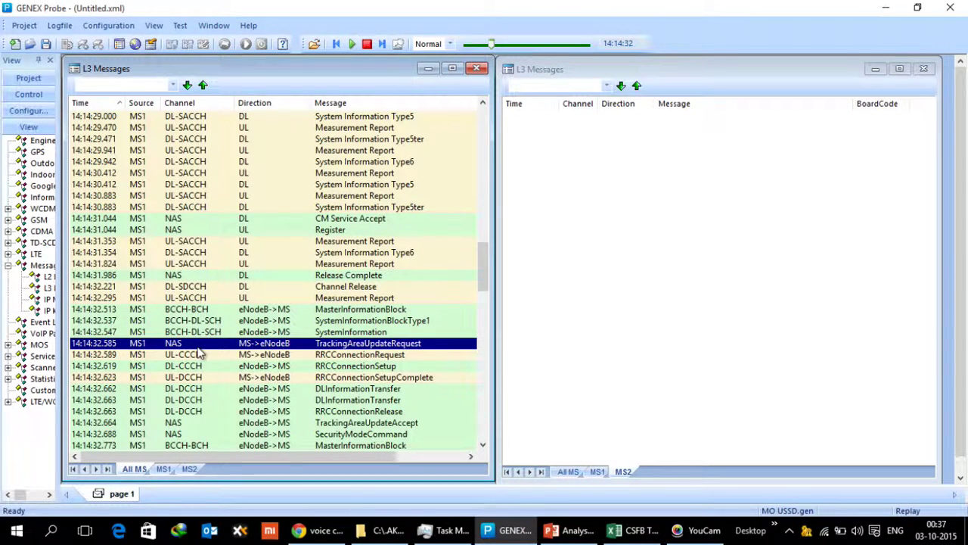
double_click(198, 348)
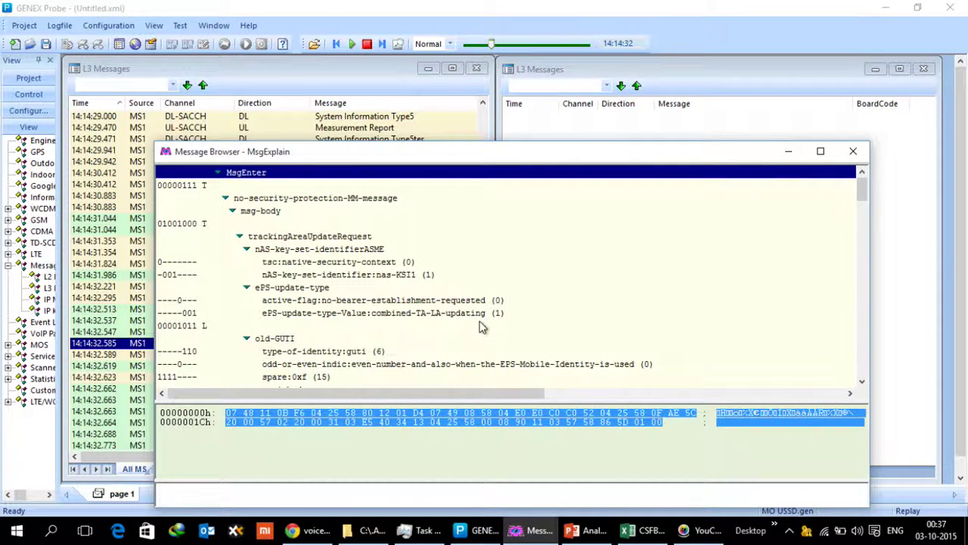
click(854, 151)
scroll(327, 301, down, 1)
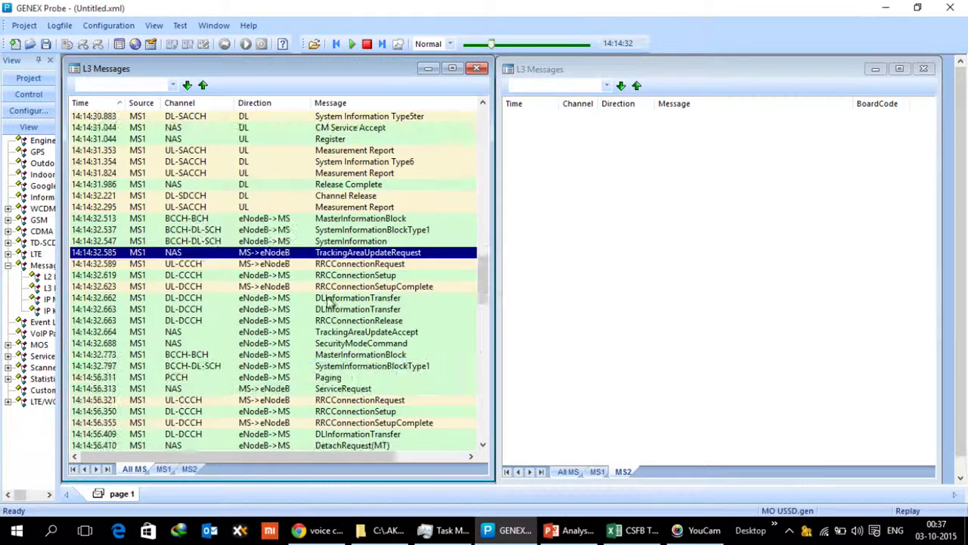
click(385, 333)
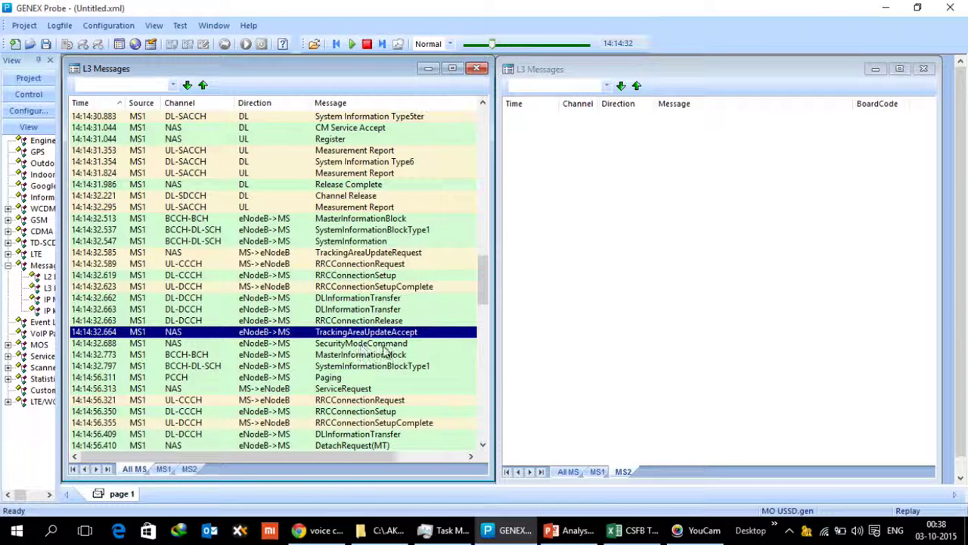
Step: Select ExtendedServiceRequest at 14:14:26.118 and RRCConnectionRelease at 14:14:26.246
scroll(386, 352, up, 10)
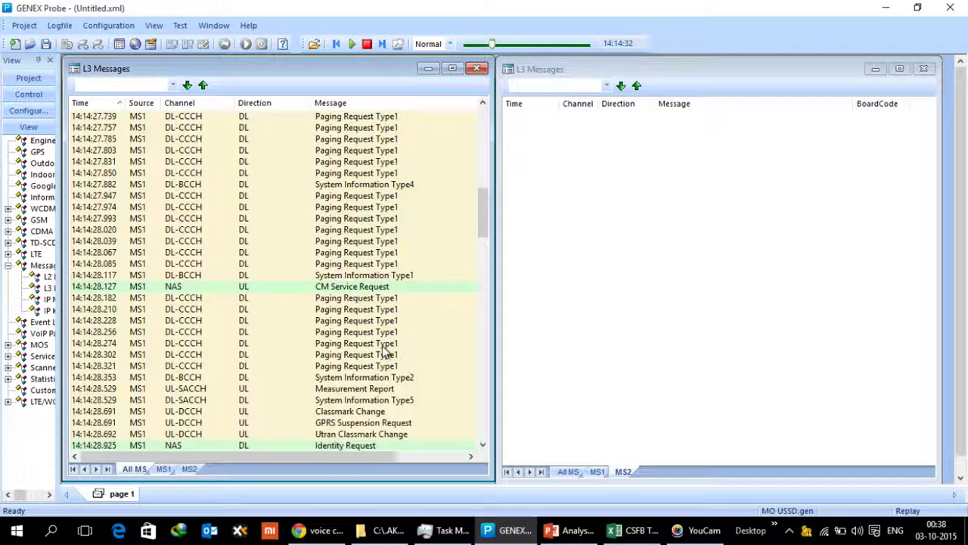
scroll(385, 352, up, 10)
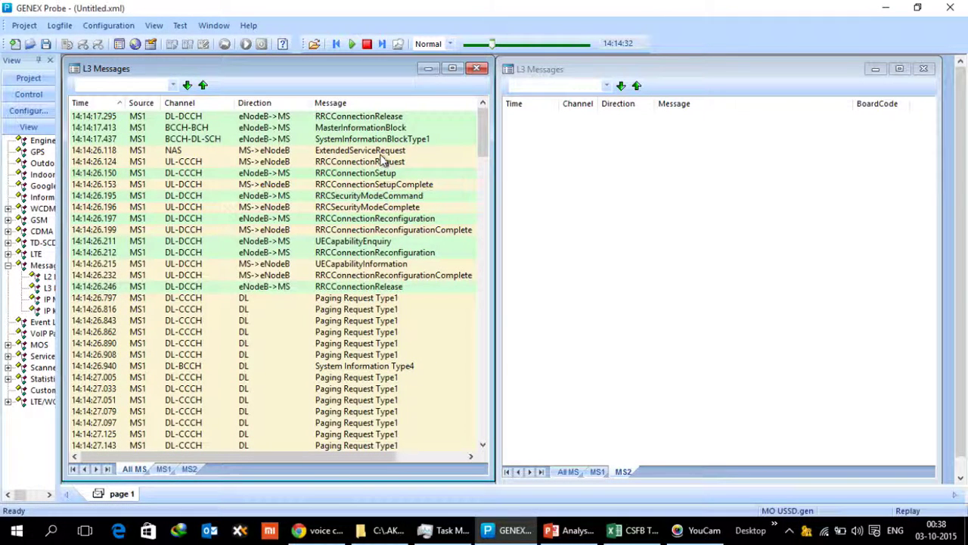
click(381, 153)
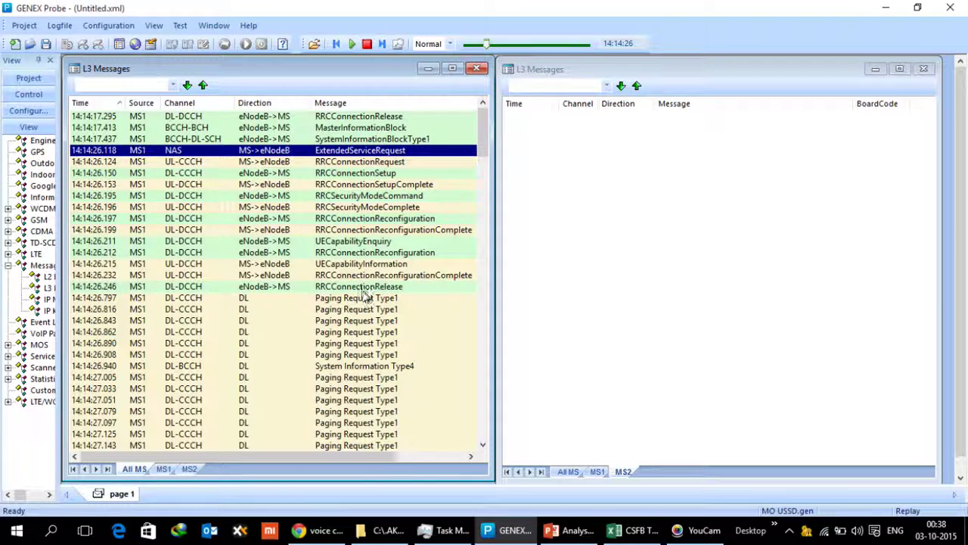
click(364, 287)
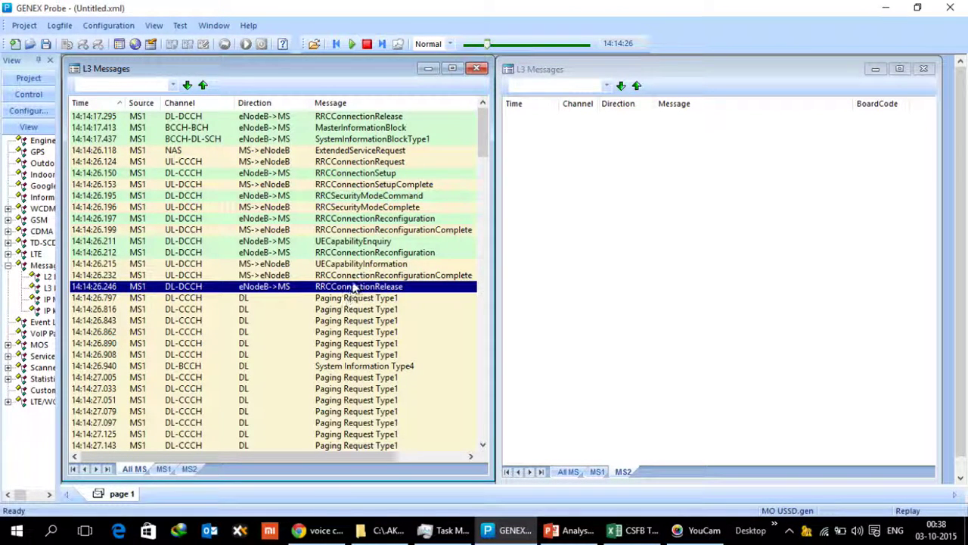
Step: Select the 2G Register at 14:14:31.044 and Release Complete at 14:14:31.986
scroll(363, 272, down, 3)
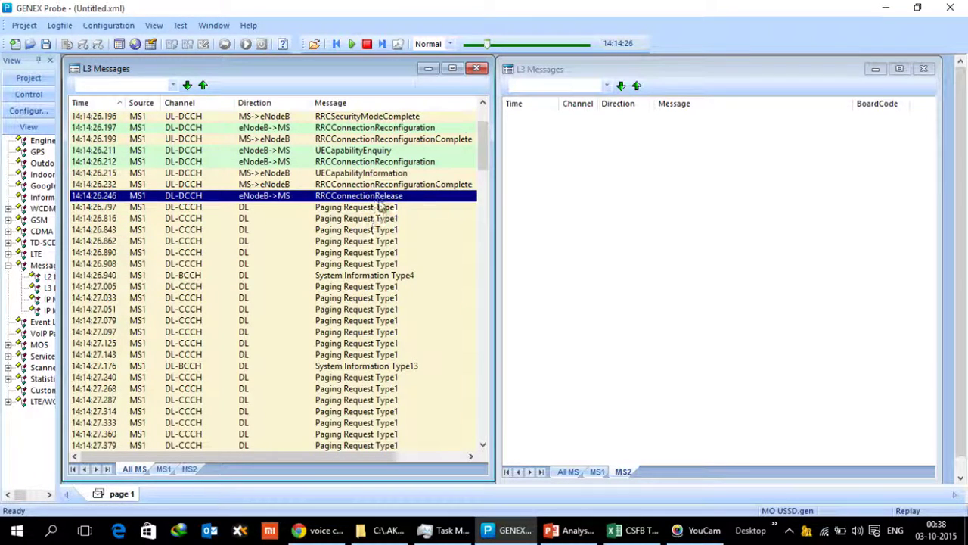
scroll(382, 206, down, 5)
scroll(382, 206, down, 12)
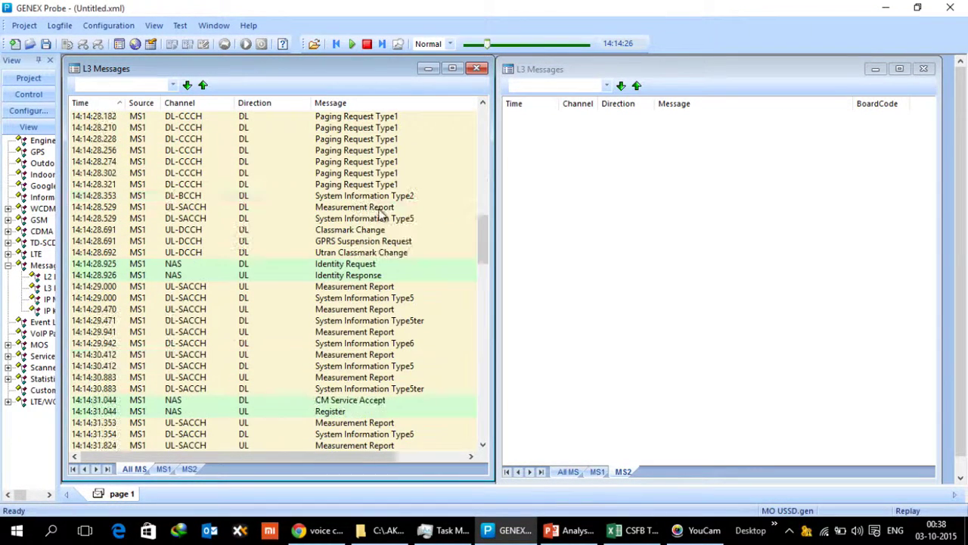
click(354, 321)
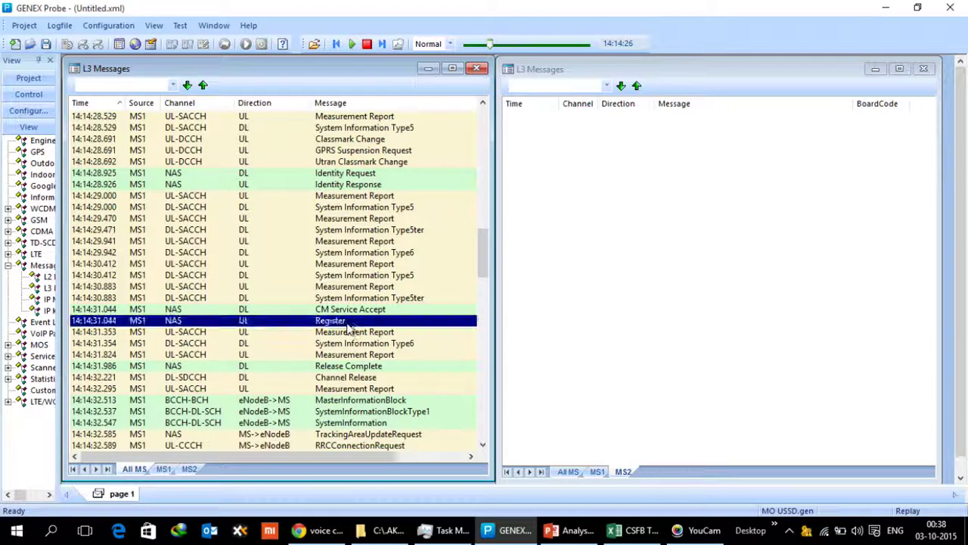
click(349, 367)
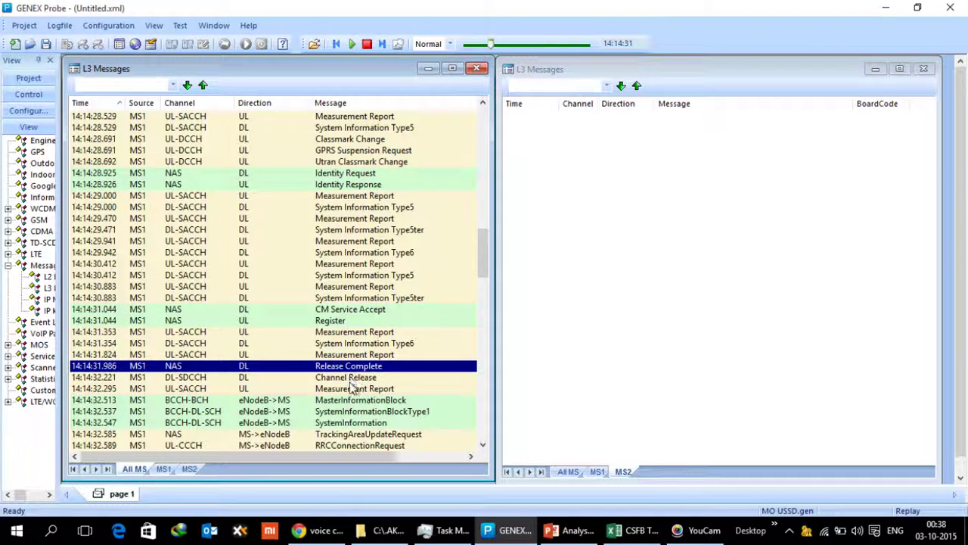
Step: Check Channel Release's redirect to EARFCN 1642, then select TAU Request (14:14:32.585) and Accept (14:14:32.664)
double_click(349, 378)
scroll(363, 360, down, 6)
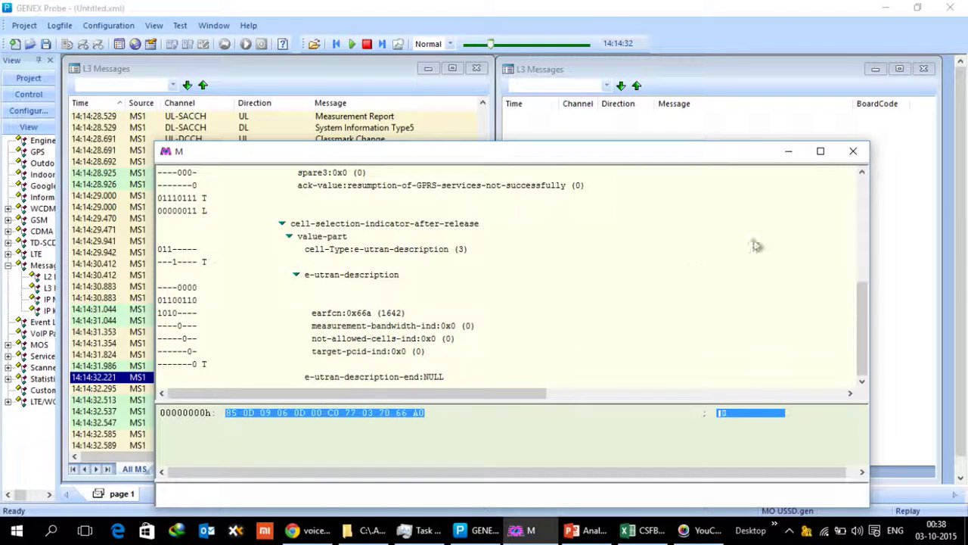
click(854, 151)
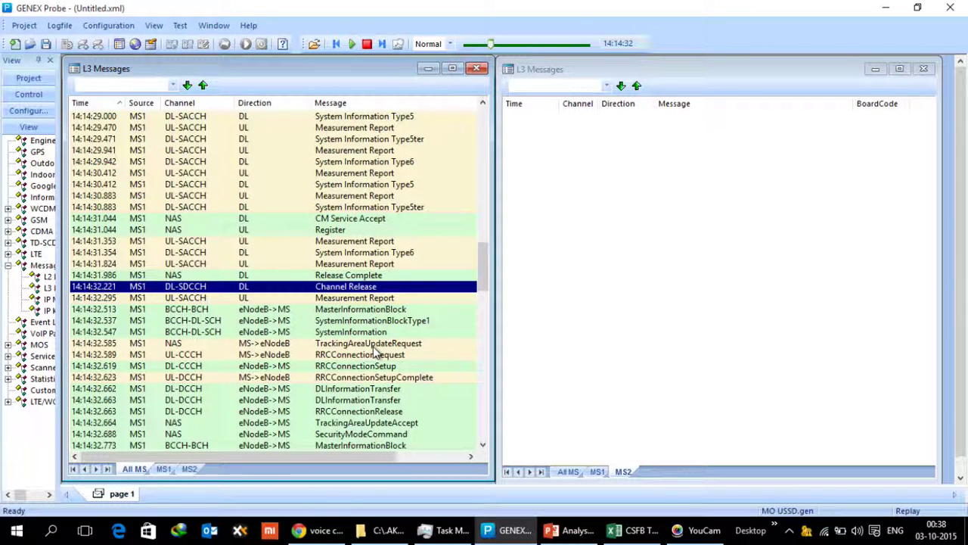
click(373, 347)
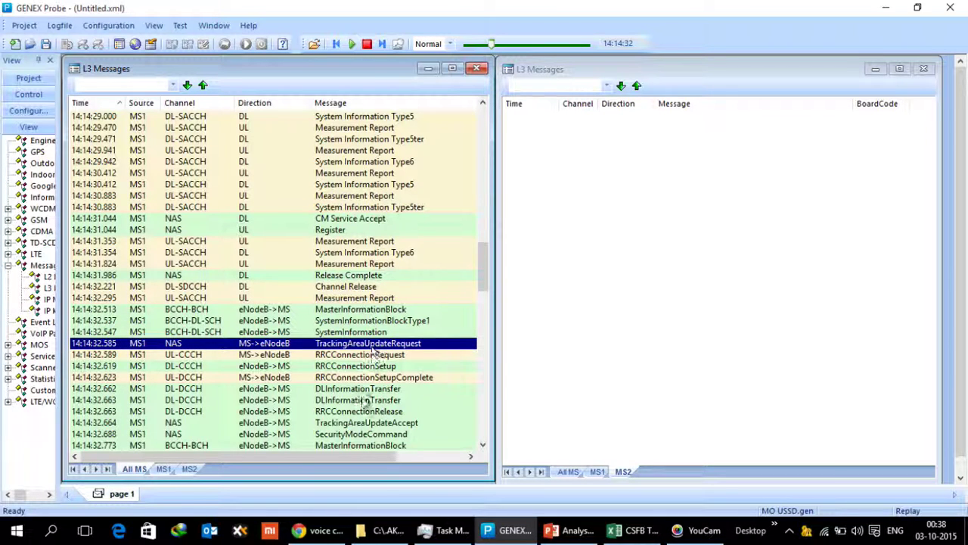
click(395, 423)
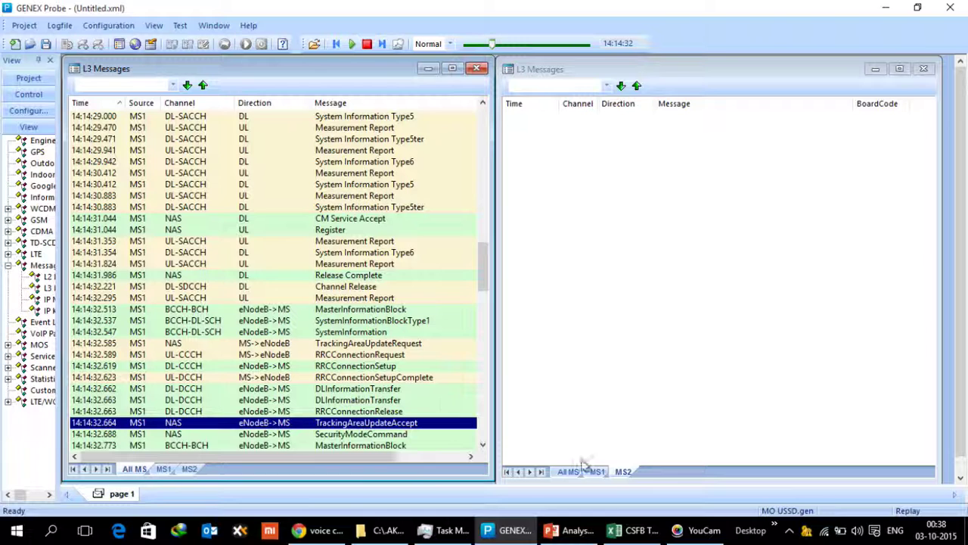
Step: In CSFB TEST SCENARIO.xlsx, review E2, the delay formulas in F4, F7, F9:F10, and A11
click(637, 534)
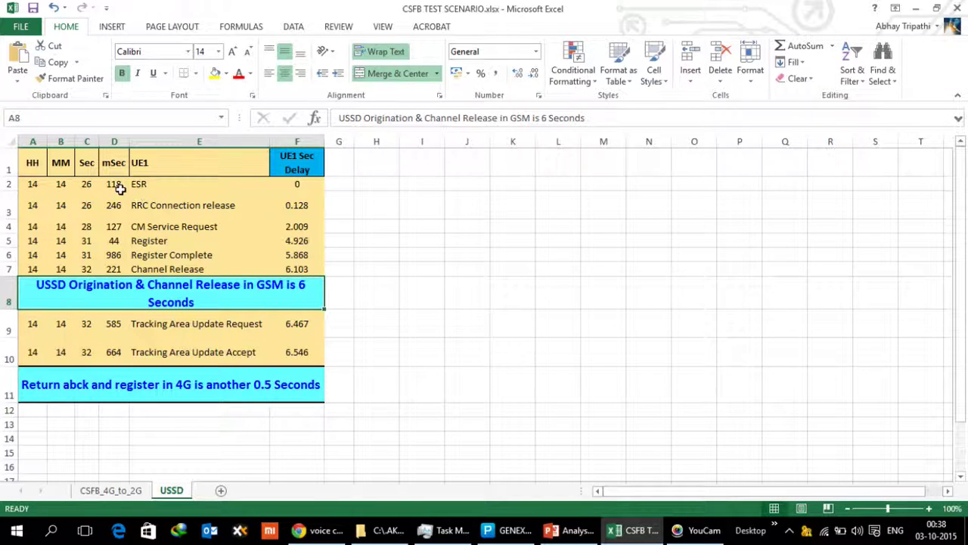
click(147, 185)
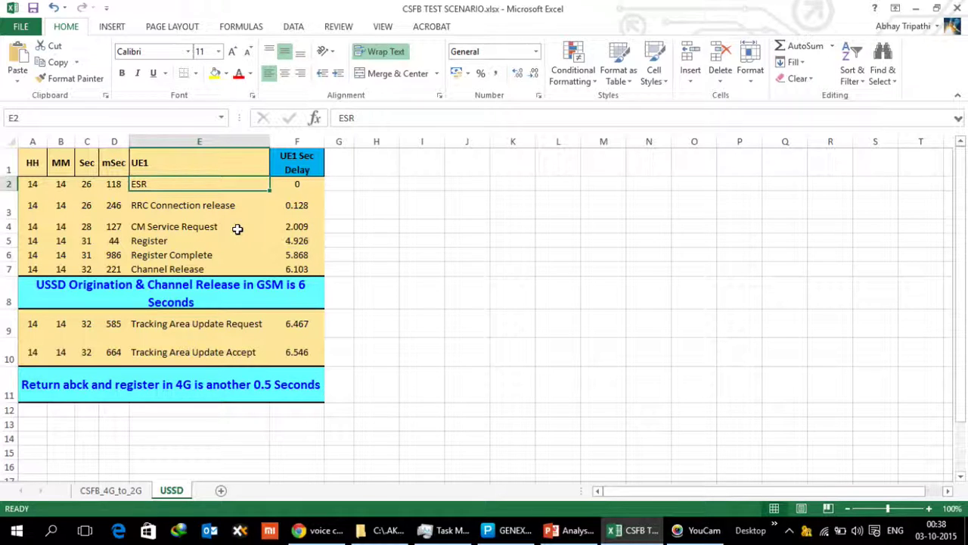
click(308, 227)
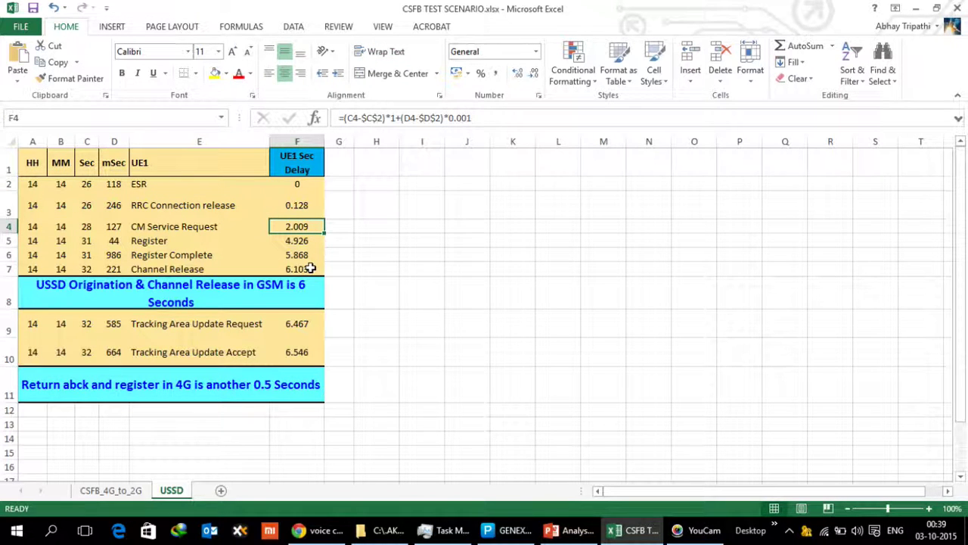
click(310, 268)
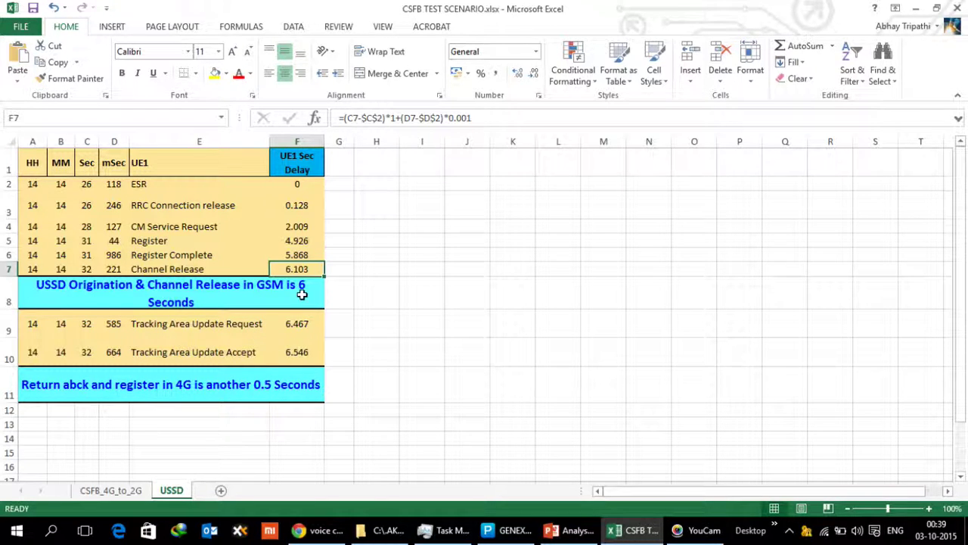
drag(306, 321, 312, 356)
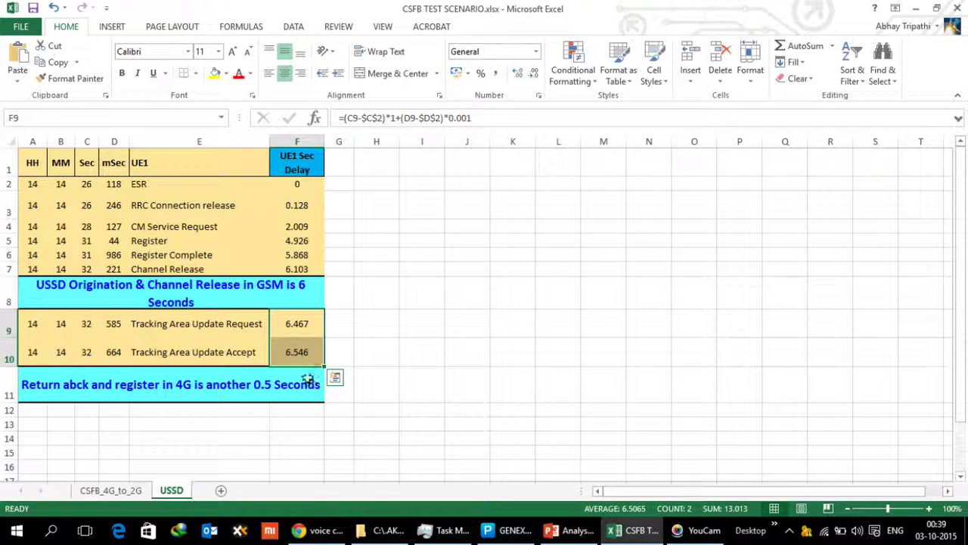
click(267, 392)
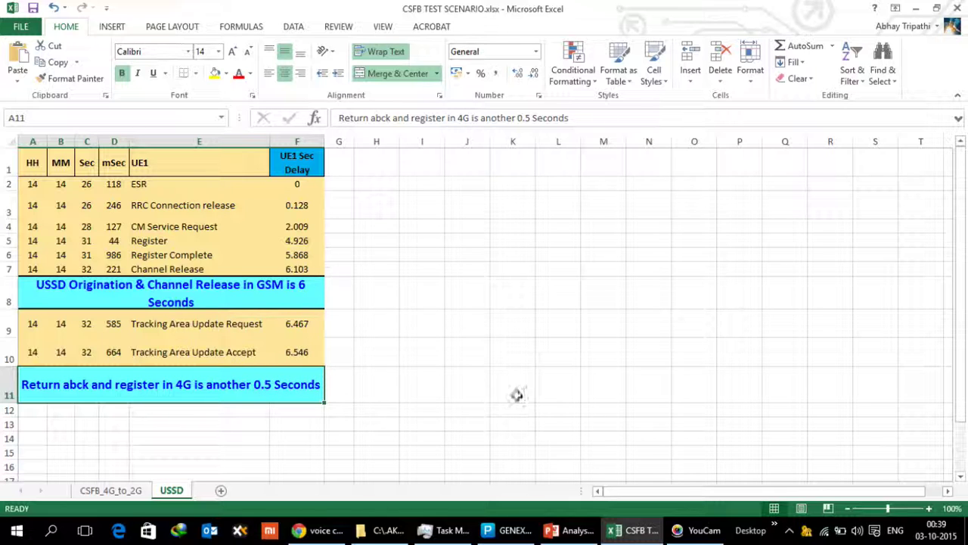
Step: In the CSFB delay presentation, view slides 5 and 6, then return to title slide 4
mouse_move(567, 534)
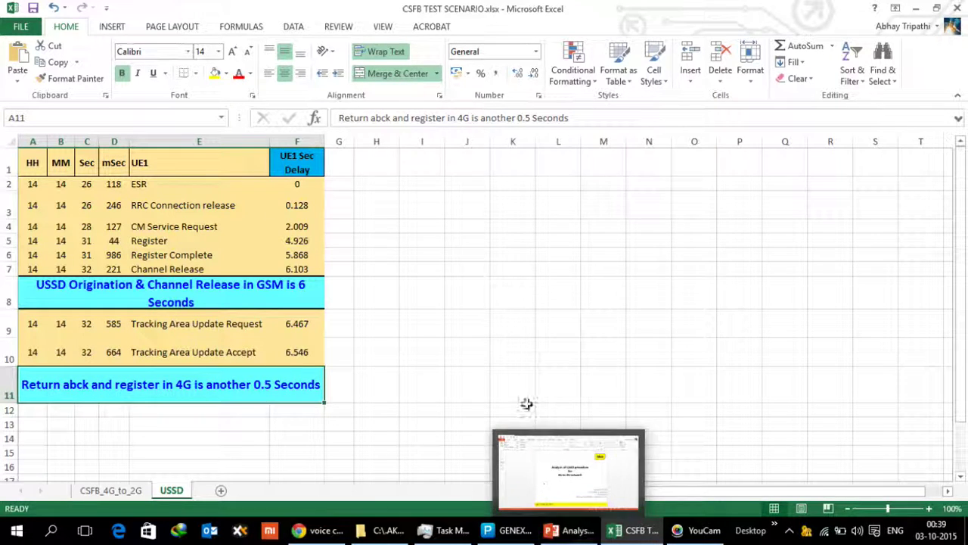
click(568, 532)
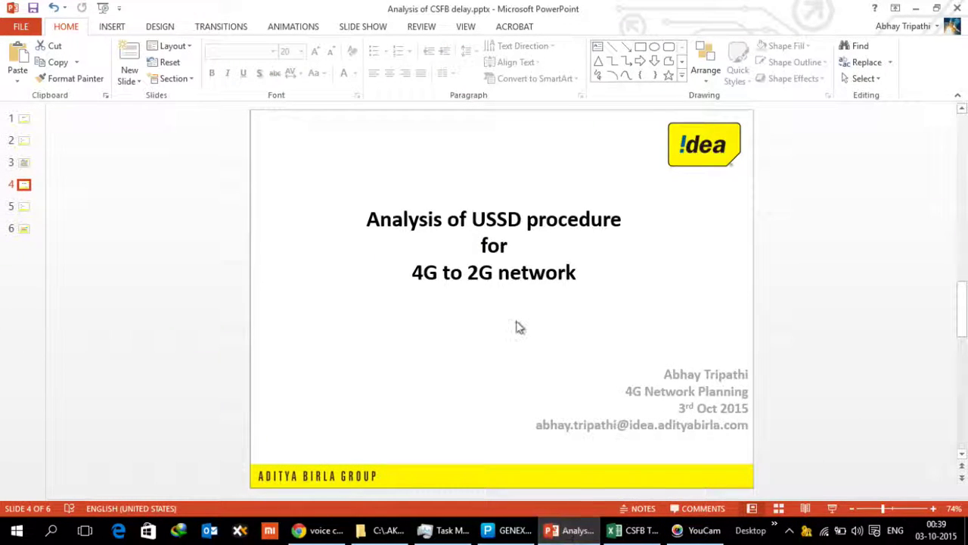
click(24, 206)
click(26, 229)
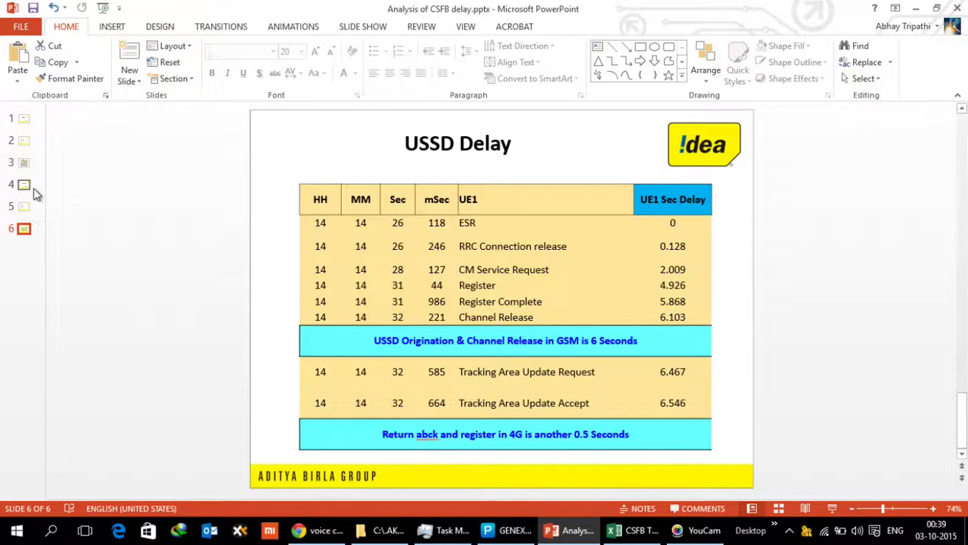
click(34, 187)
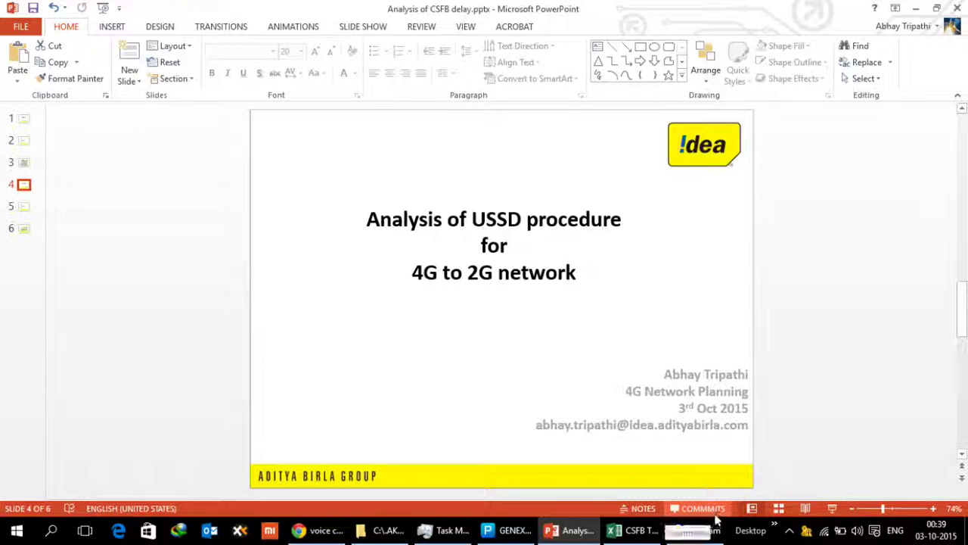
click(695, 530)
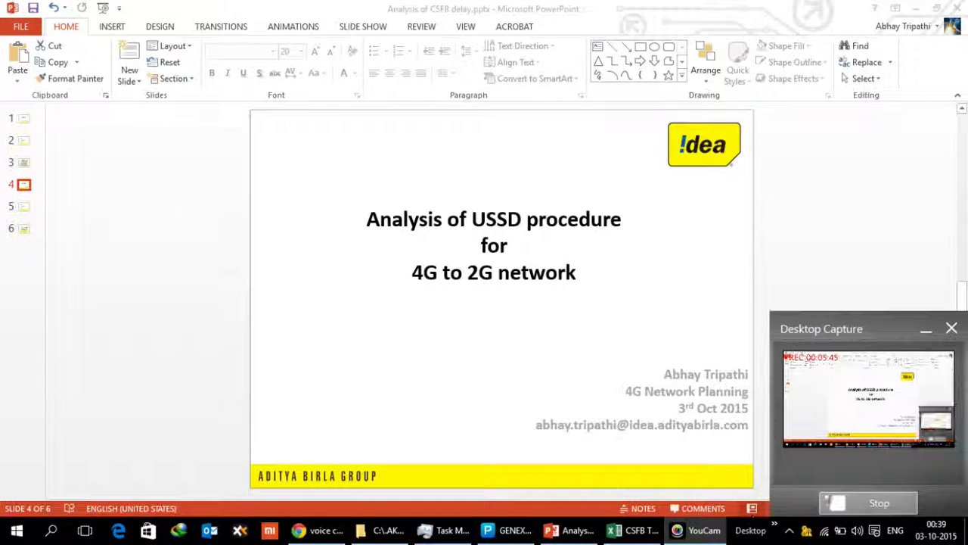